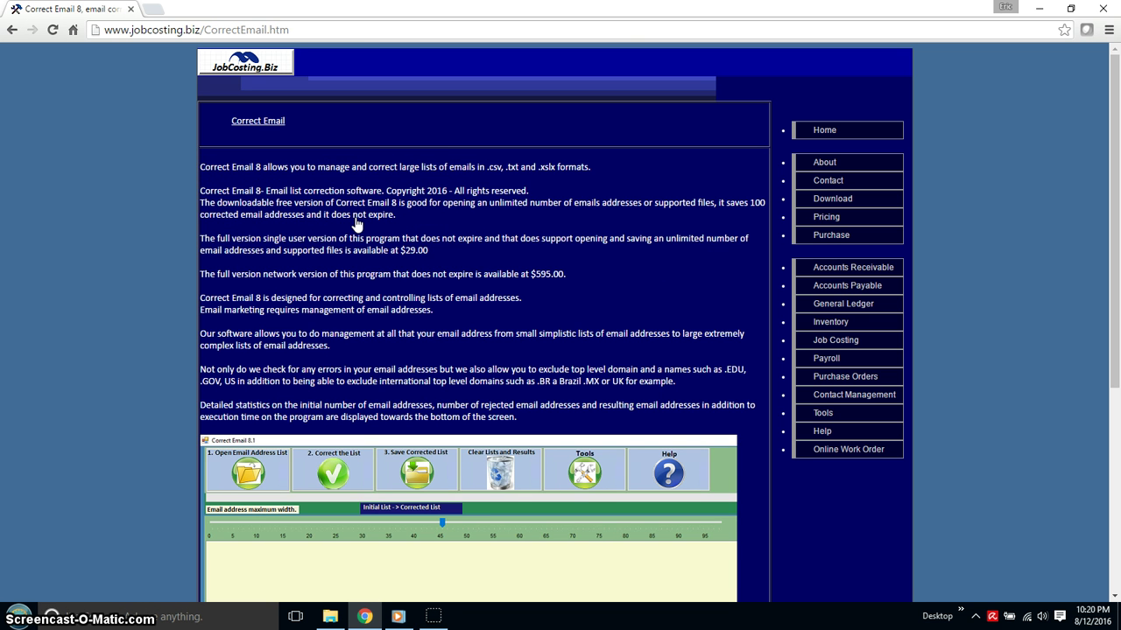
# Review the Correct Email 8 product page and open the site's download page.
pyautogui.scroll(-3, 357, 225)
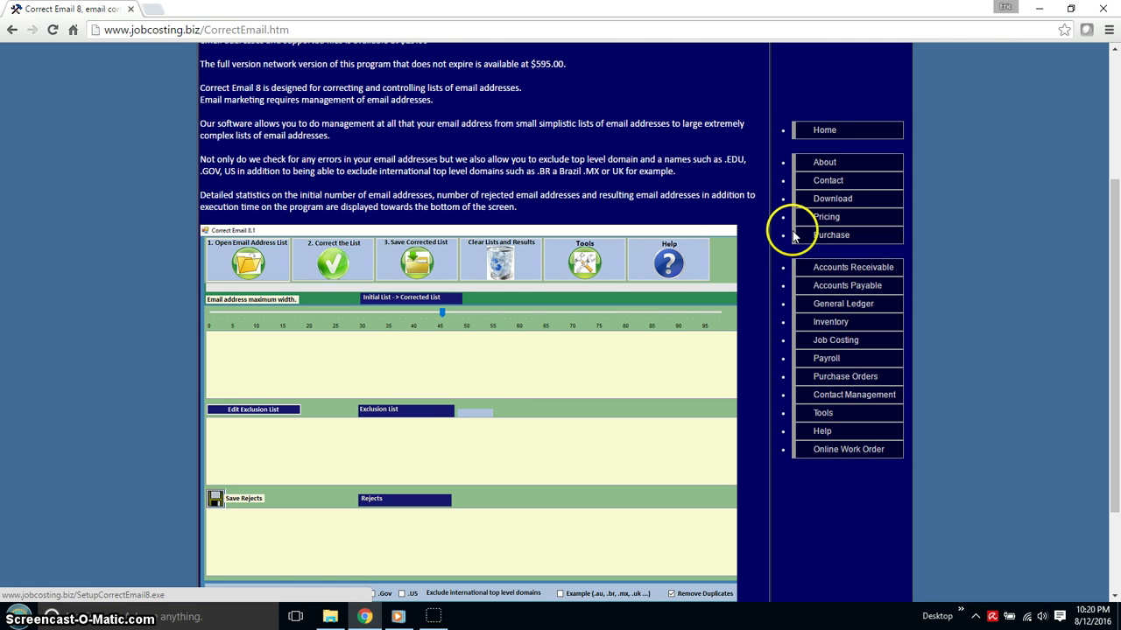
pyautogui.click(823, 201)
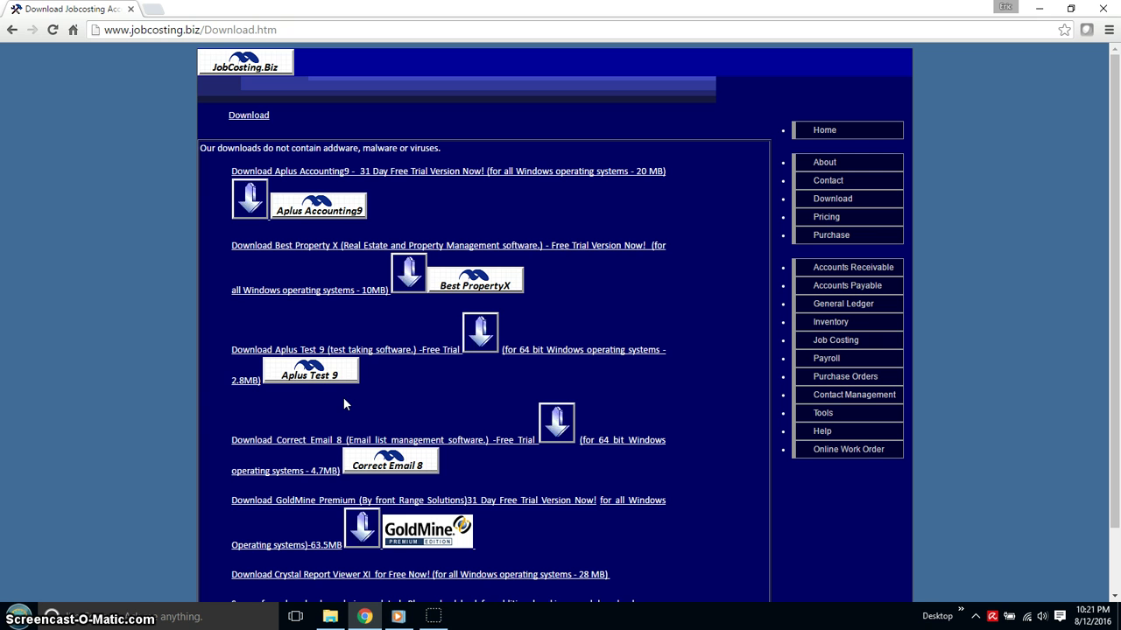
# Minimize the browser and launch Correct Email from the desktop.
pyautogui.click(1040, 9)
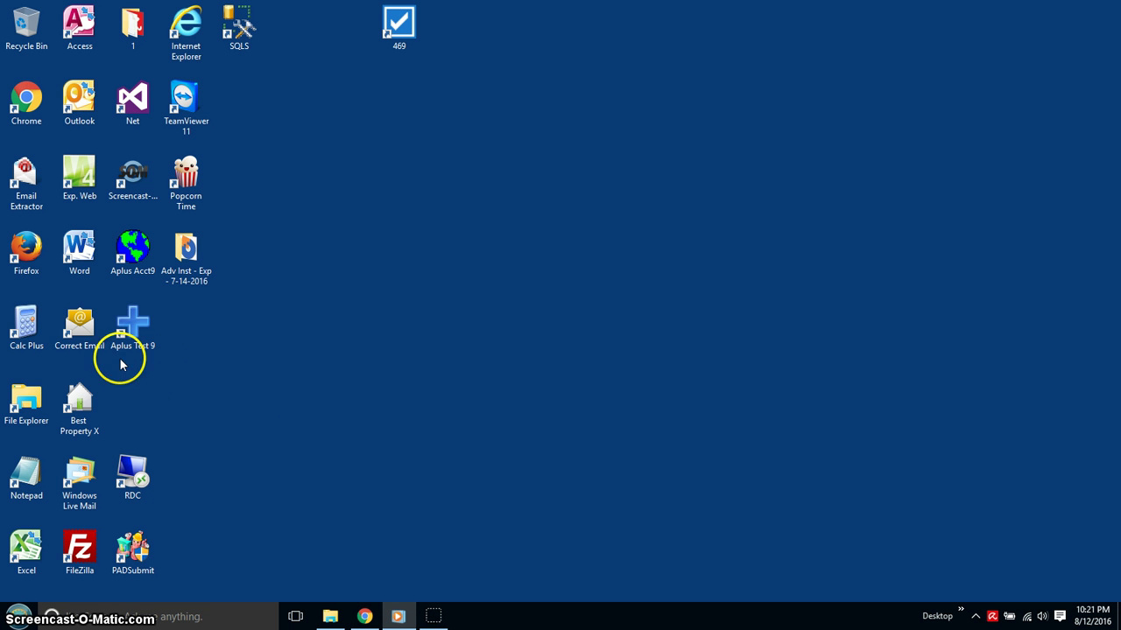
pyautogui.click(80, 339)
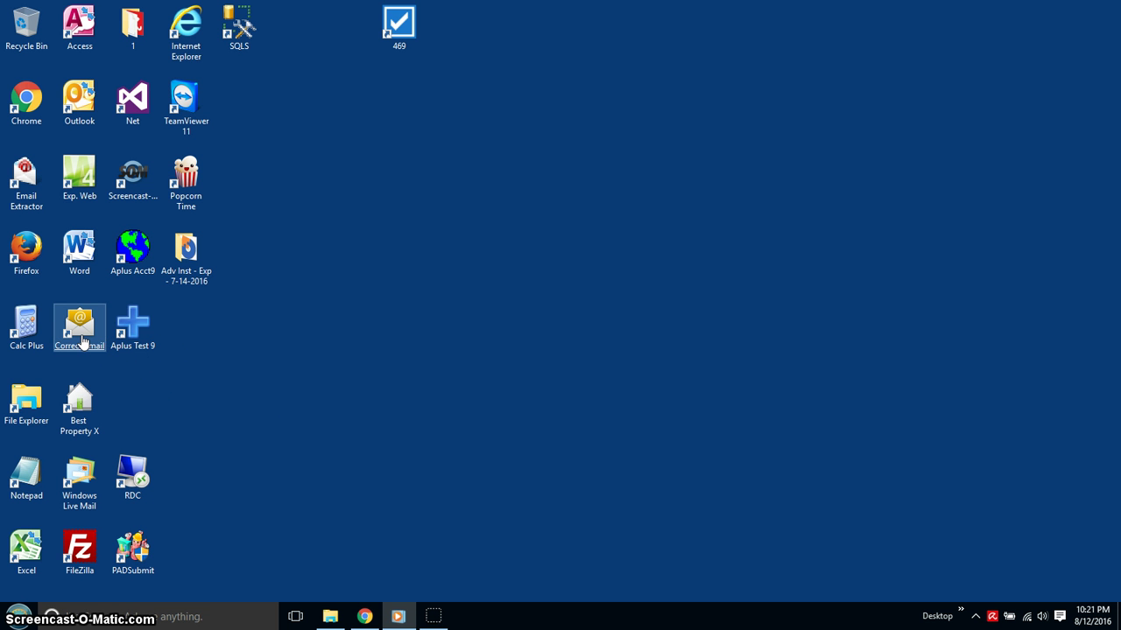
pyautogui.doubleClick(80, 337)
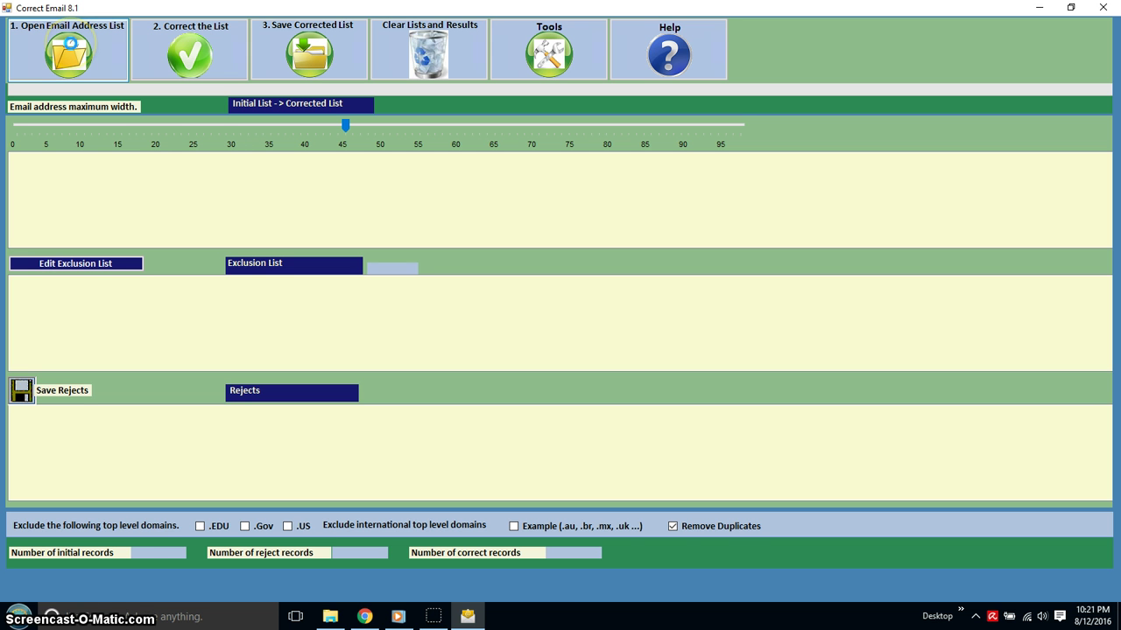
# Open the email address list loudountimes.com.txt from the News and Radio attorneys - four corner states folder.
pyautogui.click(68, 53)
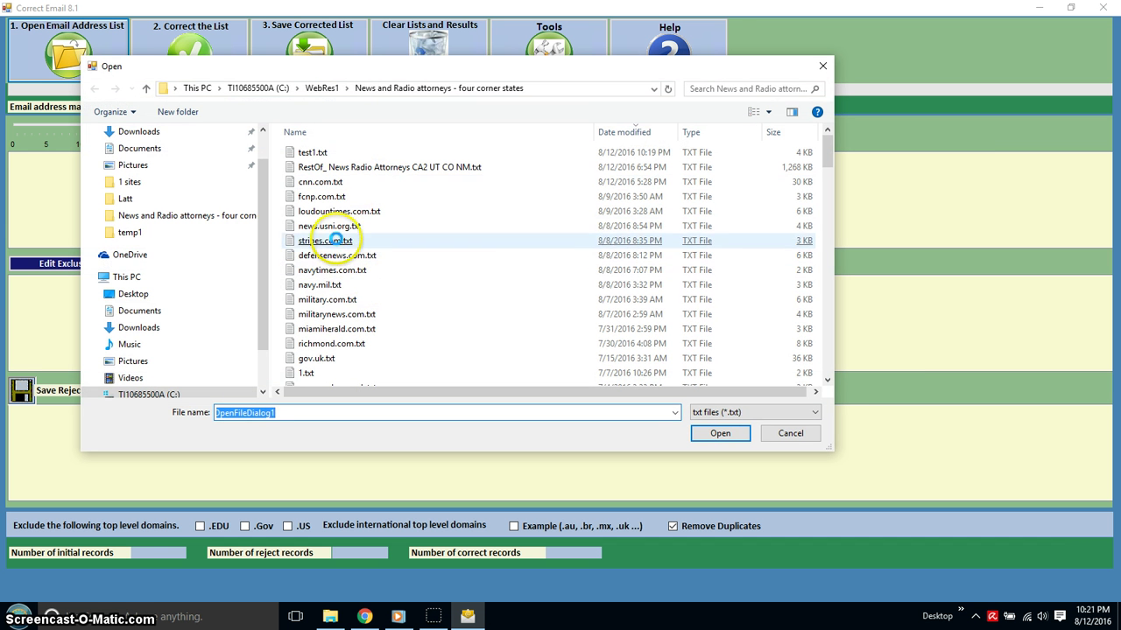
pyautogui.click(336, 211)
pyautogui.doubleClick(339, 211)
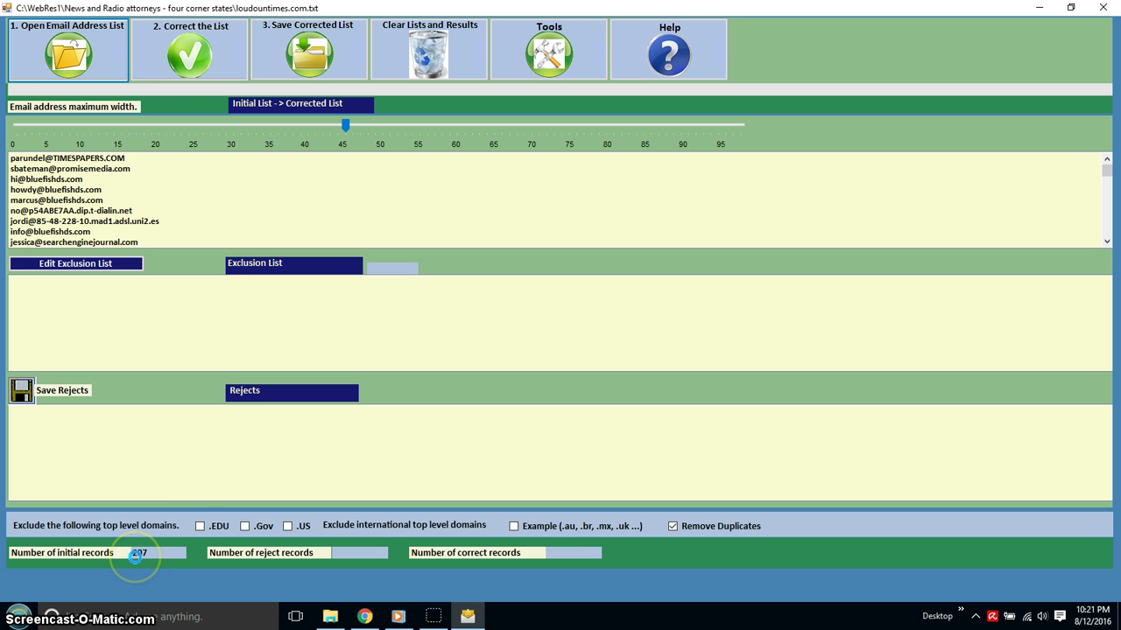
# Exclude the .EDU, .Gov and .US top level domains as well as international top level domains from the list.
pyautogui.click(195, 526)
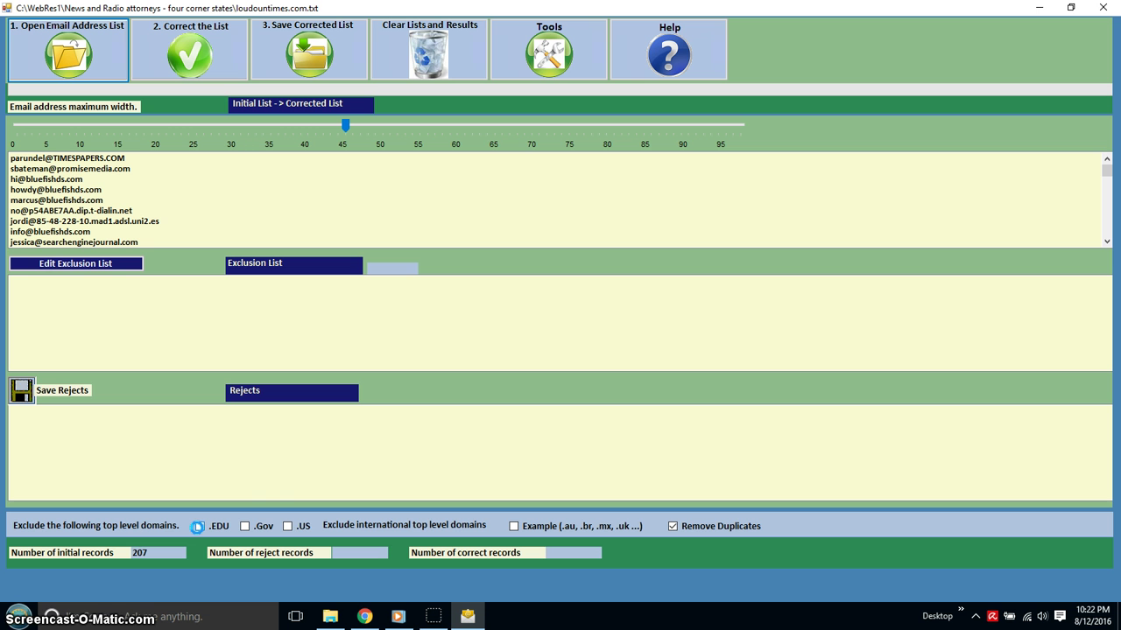
pyautogui.click(243, 526)
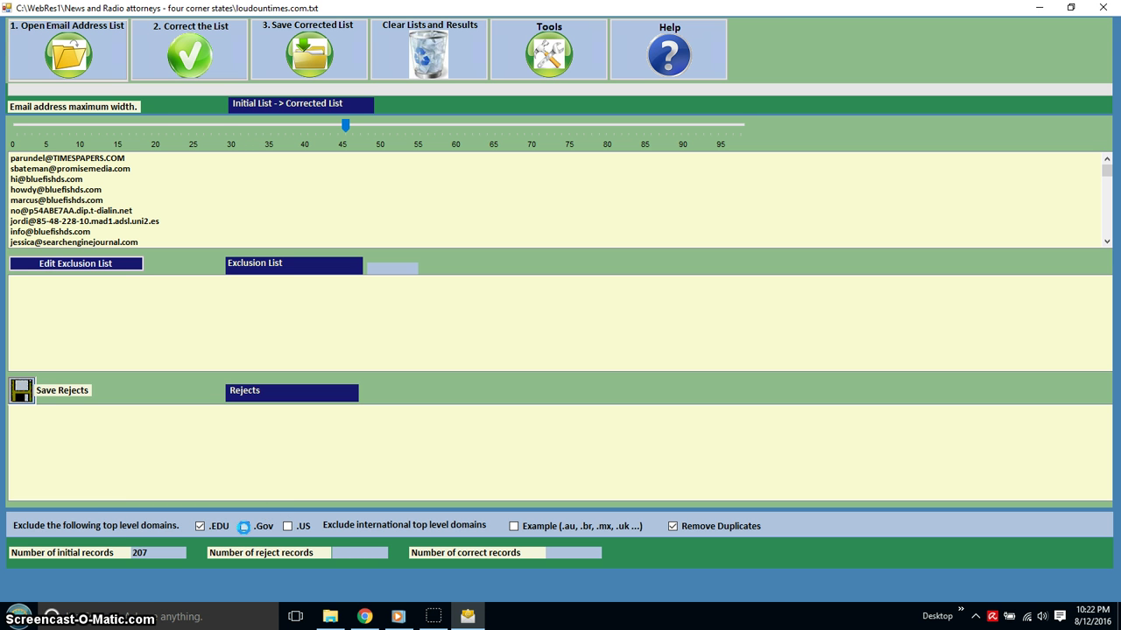
pyautogui.click(254, 526)
pyautogui.click(286, 525)
pyautogui.click(515, 525)
# Open the exclusion list file to check its entries, and close it without changes.
pyautogui.click(120, 269)
pyautogui.click(120, 269)
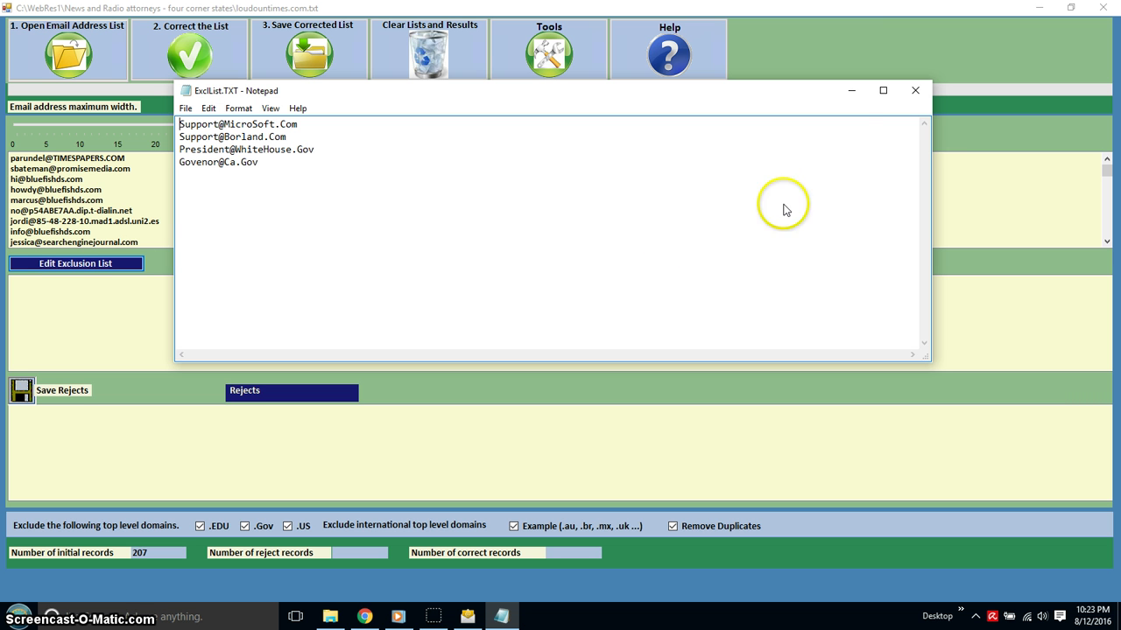
pyautogui.click(916, 91)
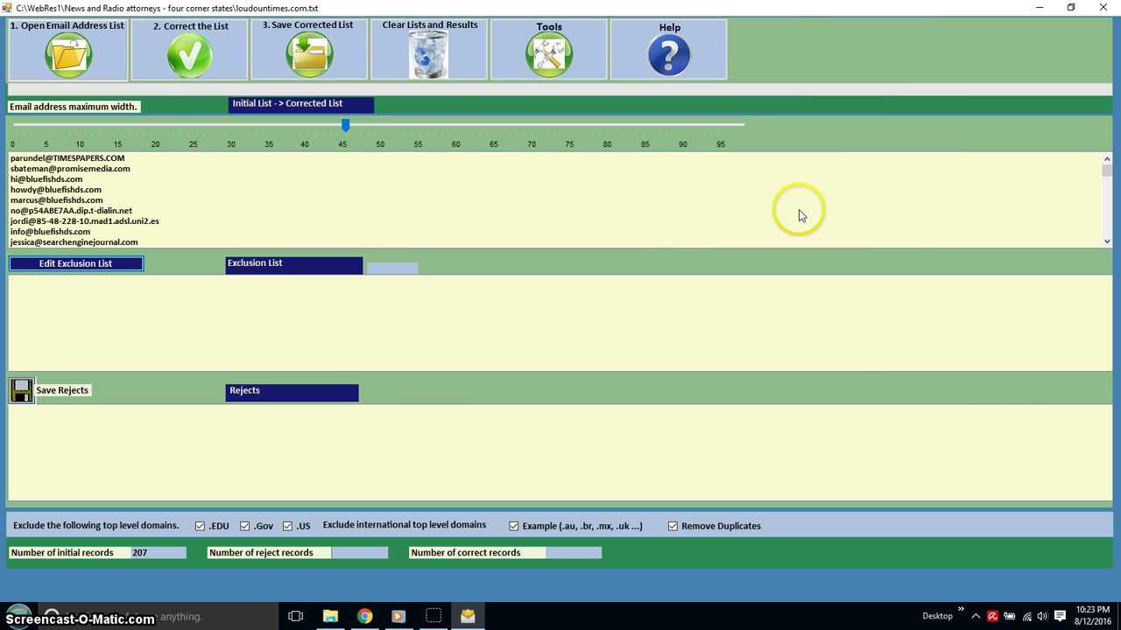
# Correct the loaded email list and look through the rejected addresses.
pyautogui.click(186, 70)
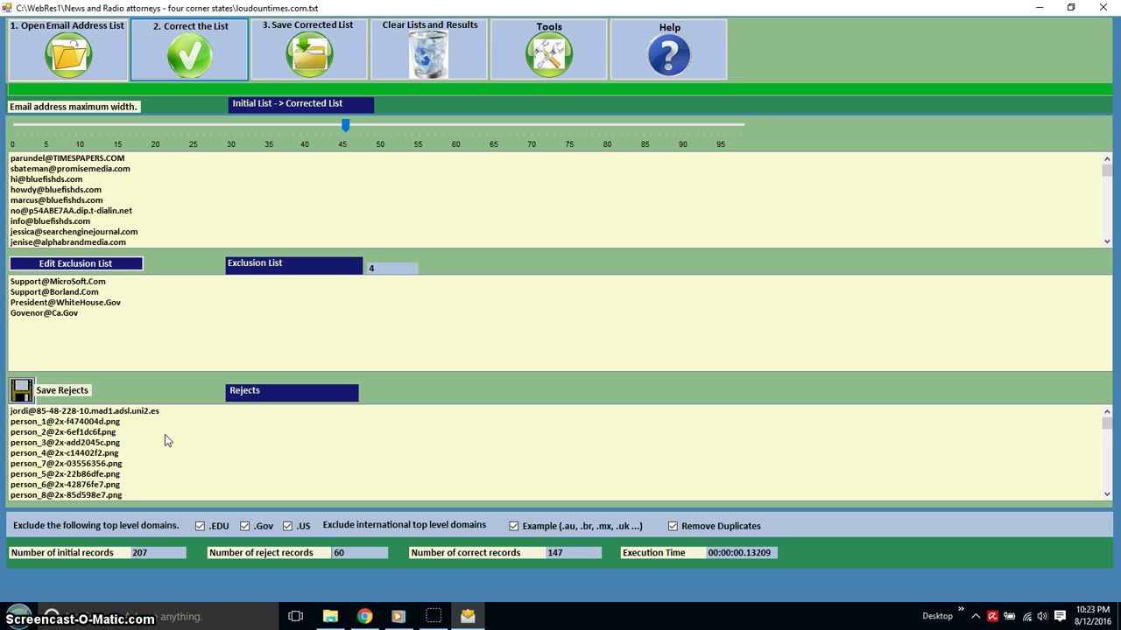
pyautogui.scroll(-2, 164, 435)
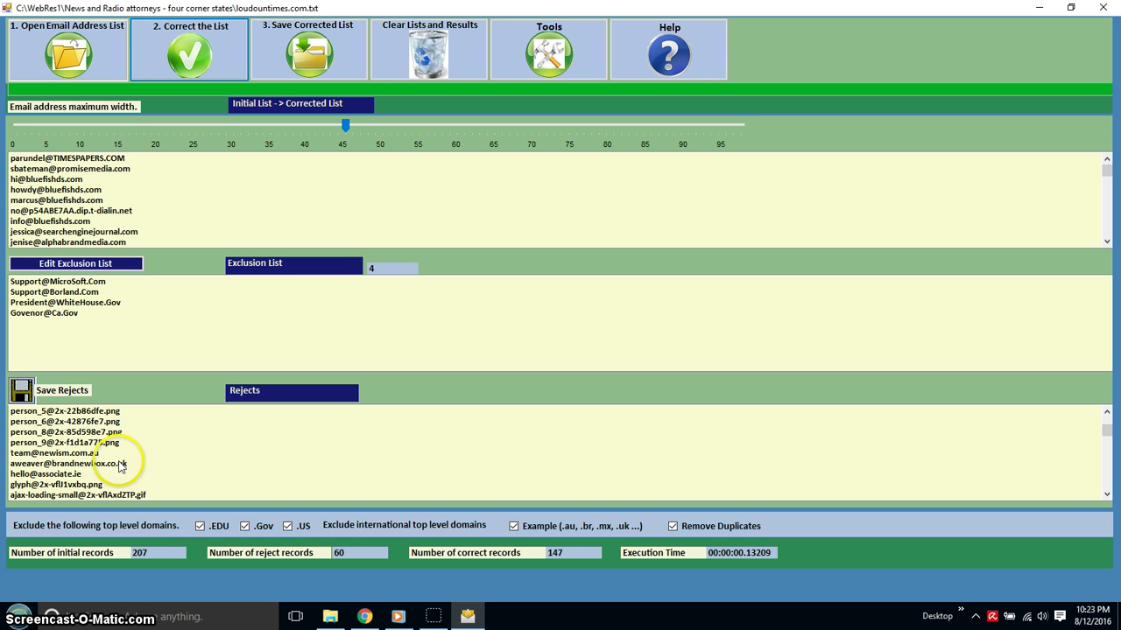
pyautogui.scroll(-2, 164, 466)
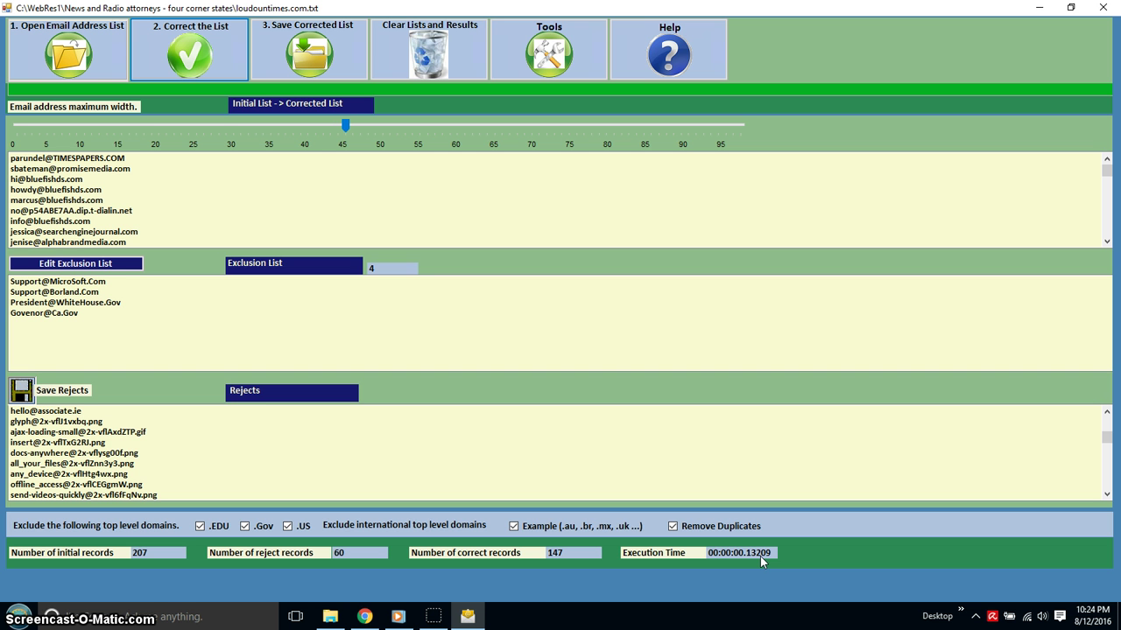
# Save the corrected list as a txt file named test1, and clear the lists and results.
pyautogui.click(294, 59)
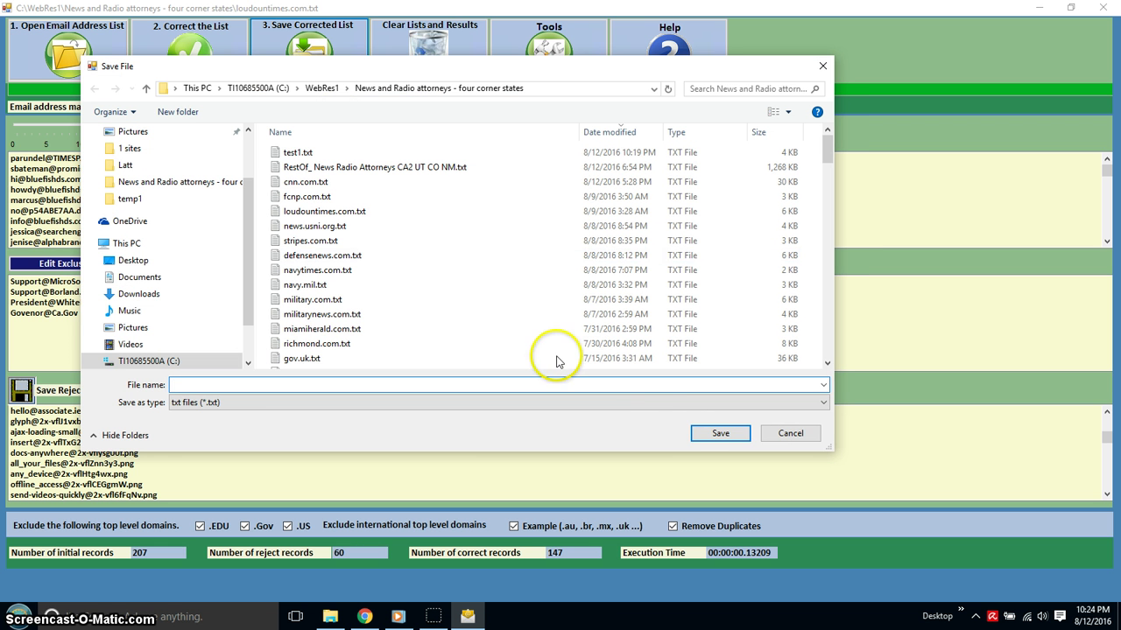
pyautogui.click(693, 406)
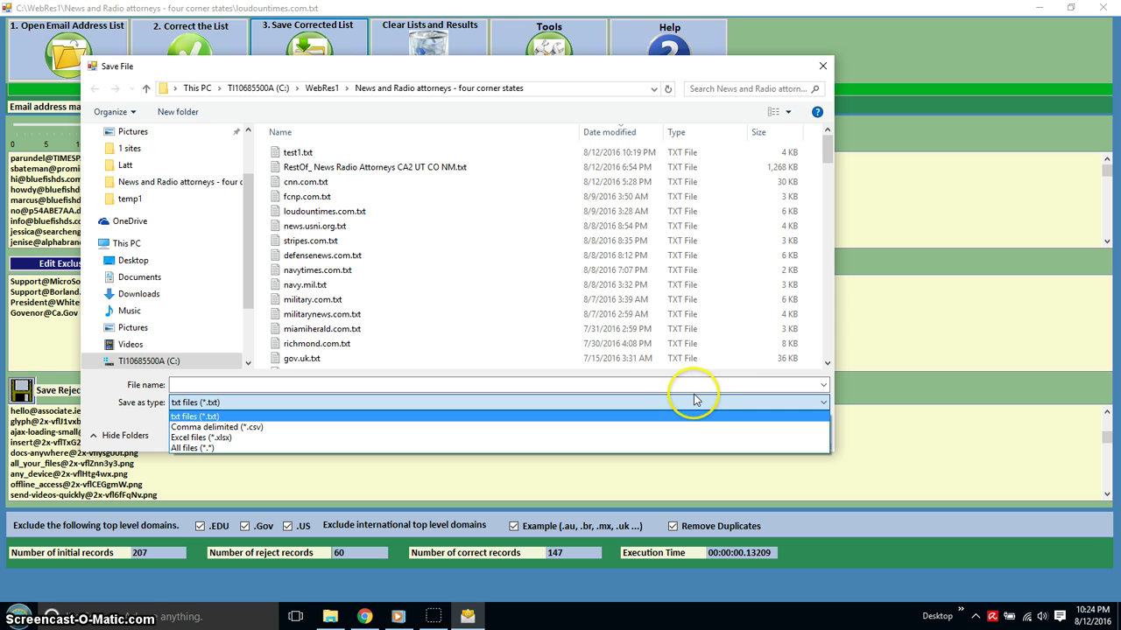
pyautogui.click(697, 387)
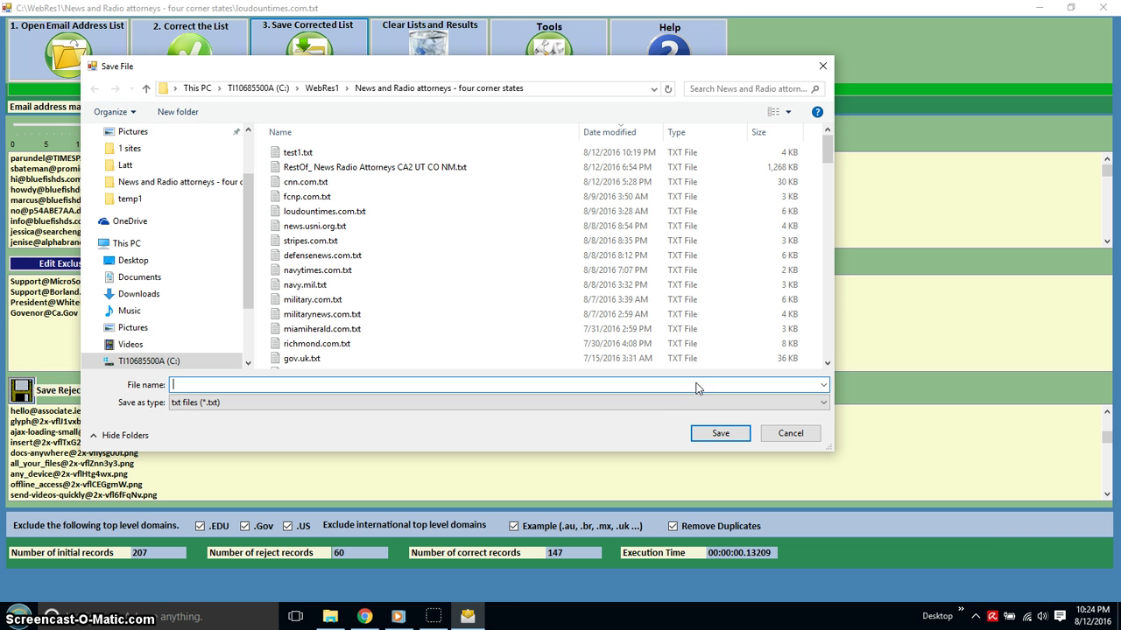
pyautogui.write('test1')
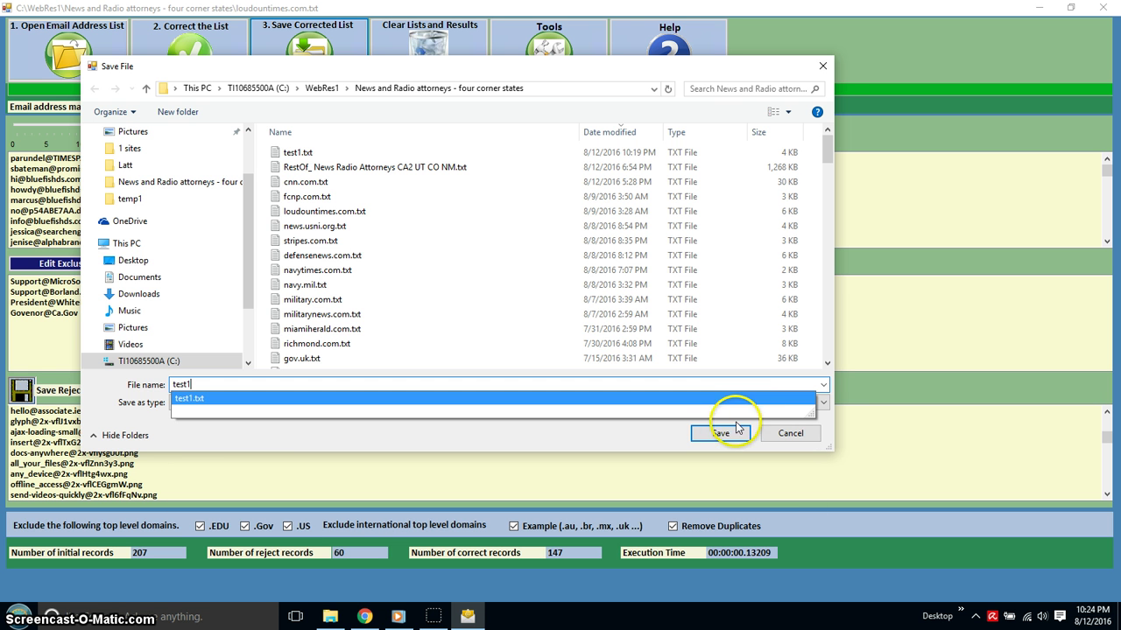
pyautogui.click(721, 432)
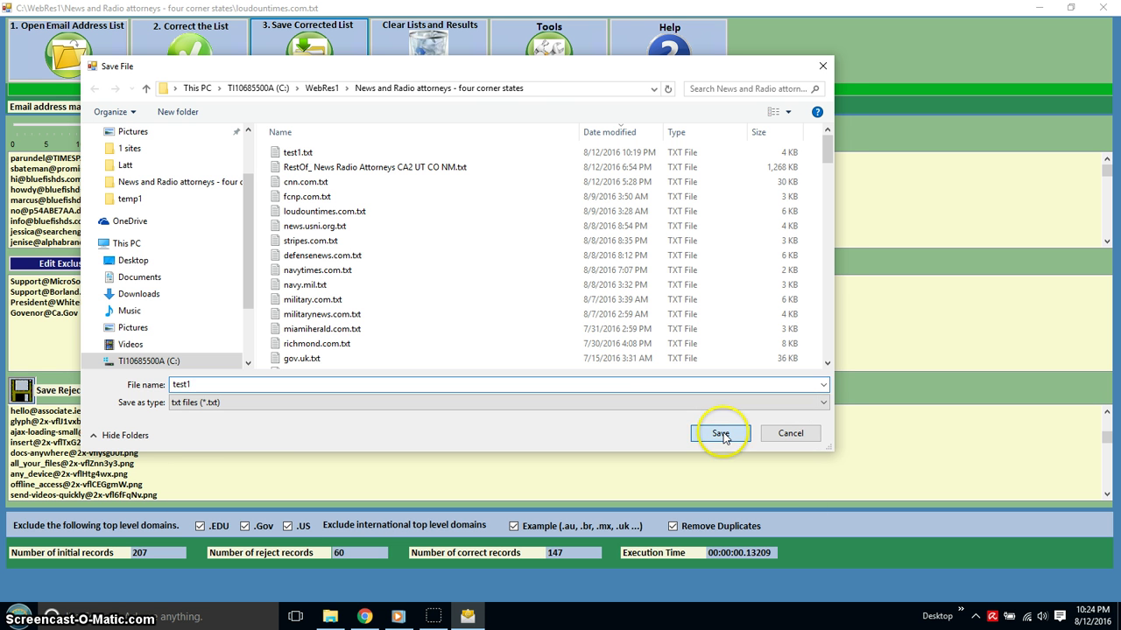
pyautogui.click(613, 315)
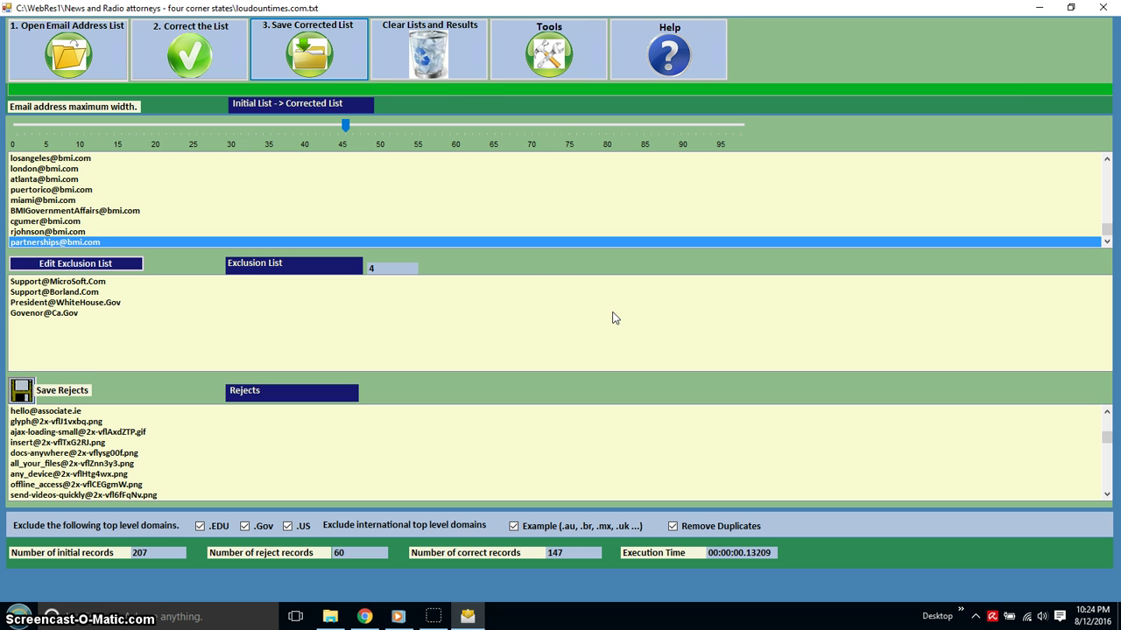
pyautogui.click(460, 62)
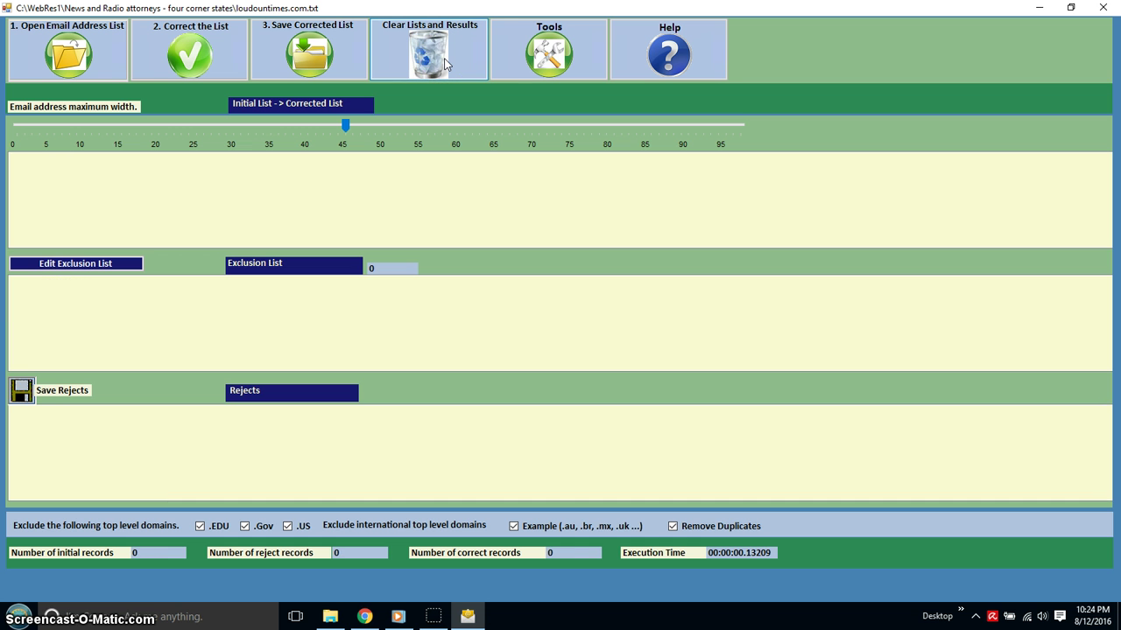
# Try the back colors DarkOrchid, ForestGreen and Honeydew in the program's Tools settings.
pyautogui.click(540, 44)
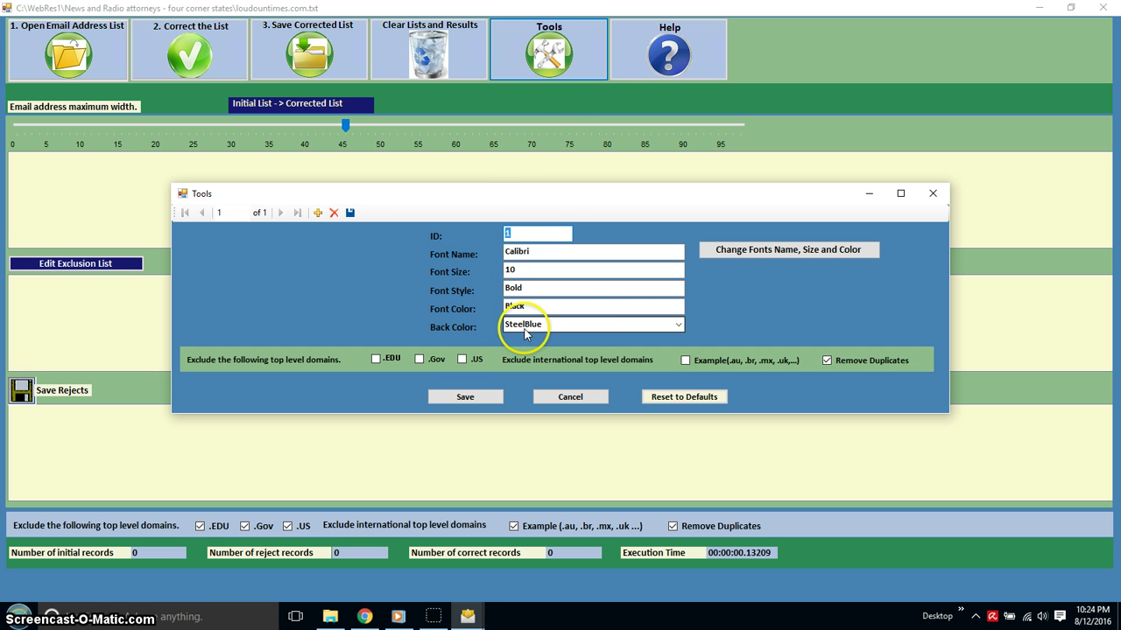
pyautogui.click(676, 323)
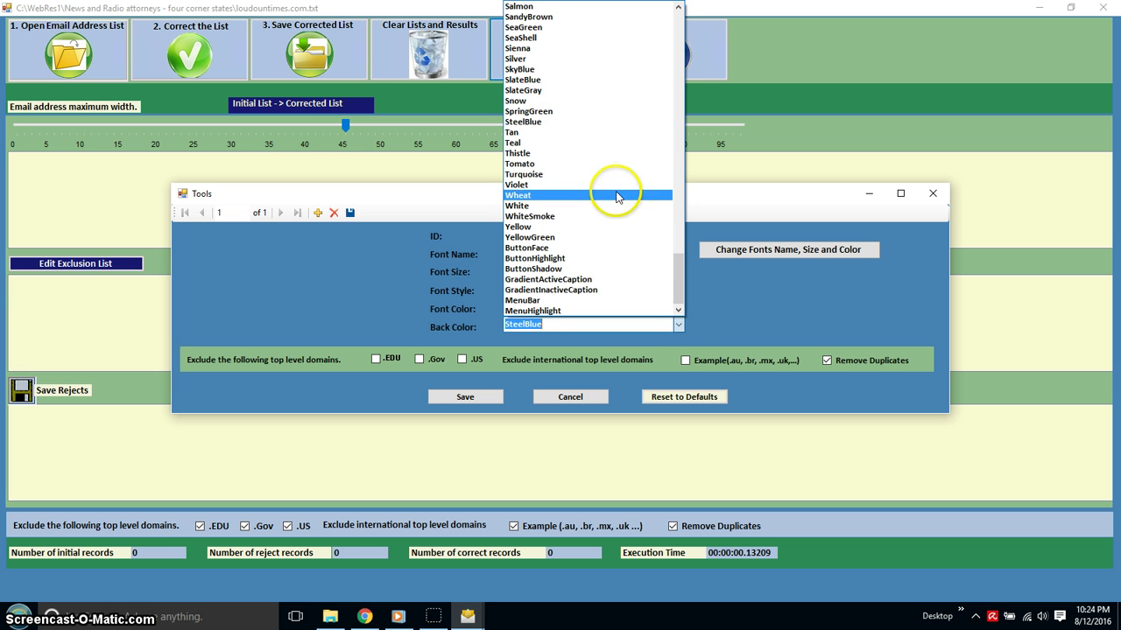
pyautogui.scroll(1, 636, 192)
pyautogui.scroll(20, 636, 192)
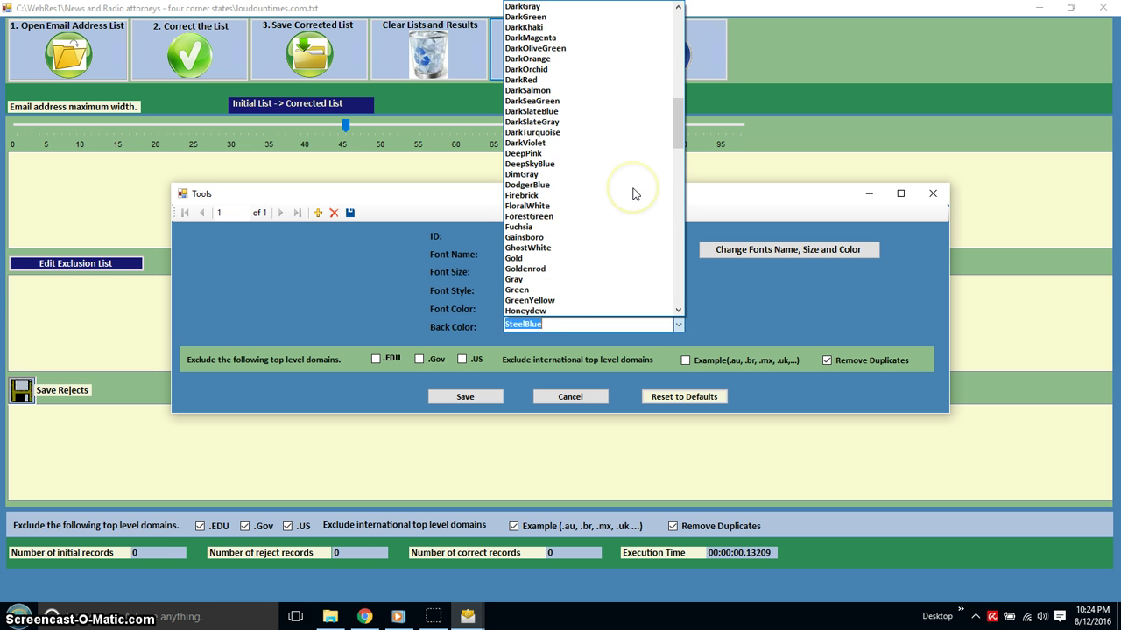
pyautogui.click(601, 72)
pyautogui.click(676, 324)
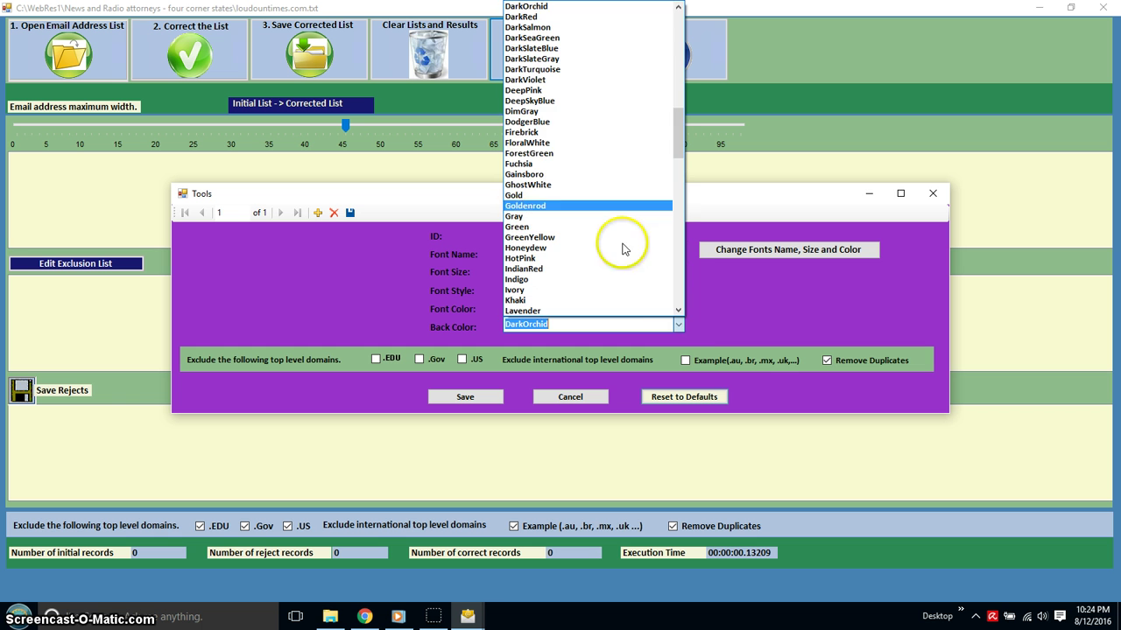
pyautogui.click(585, 155)
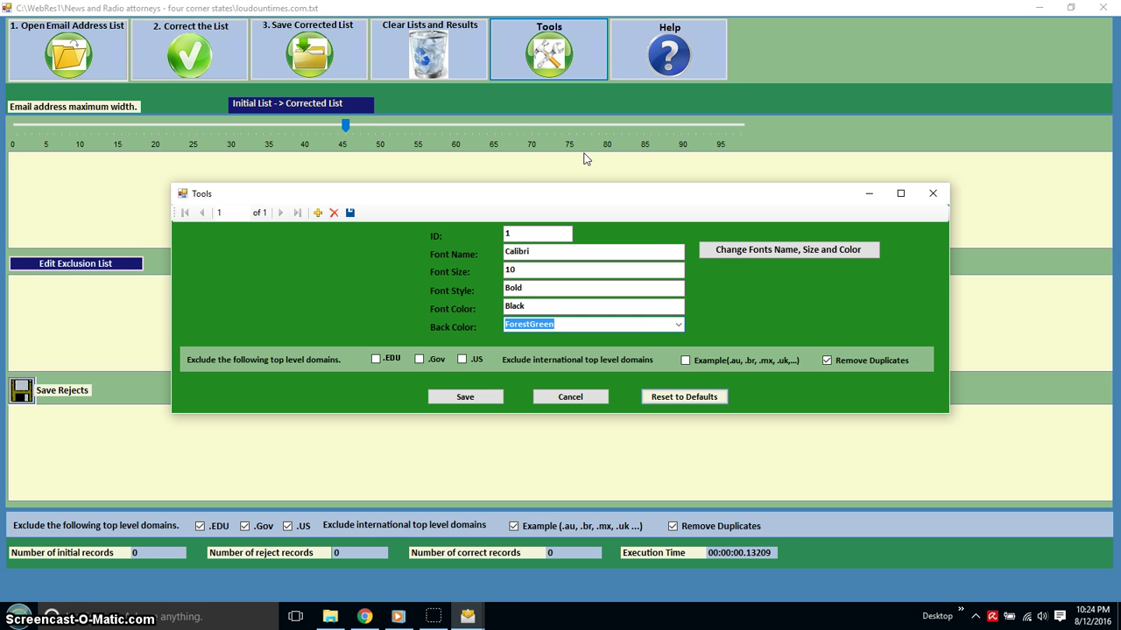
pyautogui.click(678, 325)
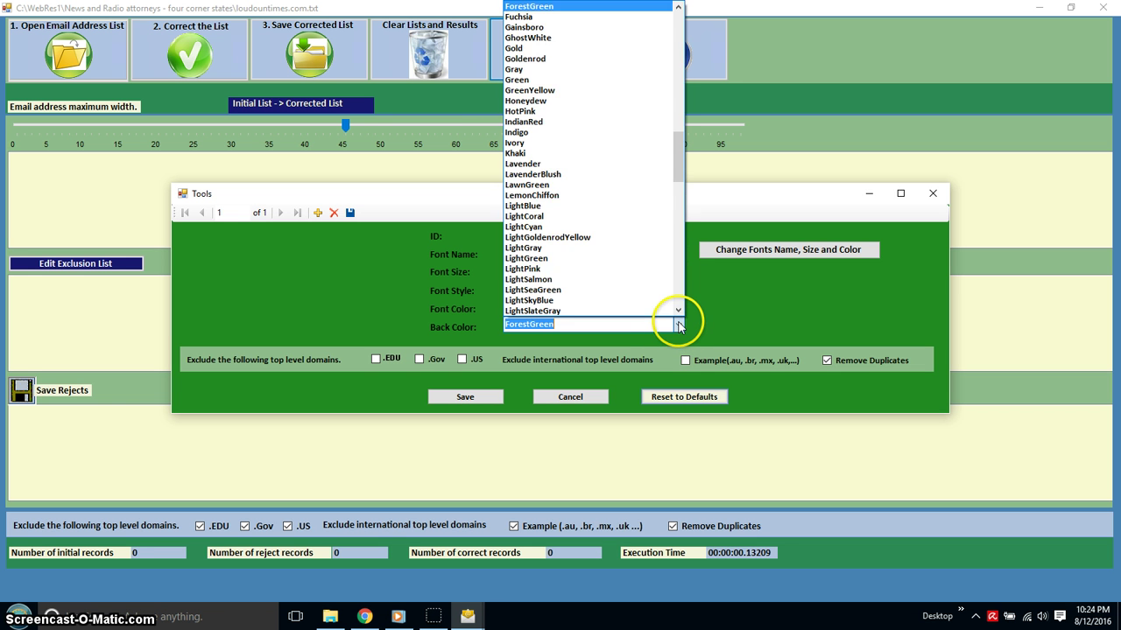
pyautogui.click(586, 100)
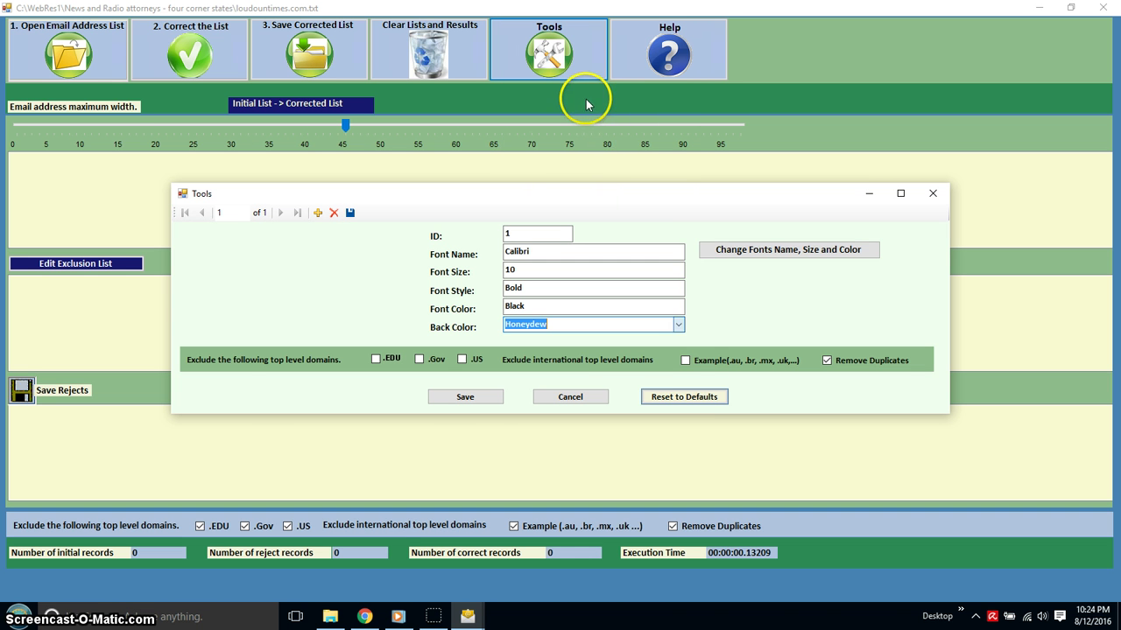
# Reset the Tools settings to their defaults and save them with the .EDU, .Gov and .US top level domains excluded.
pyautogui.click(696, 401)
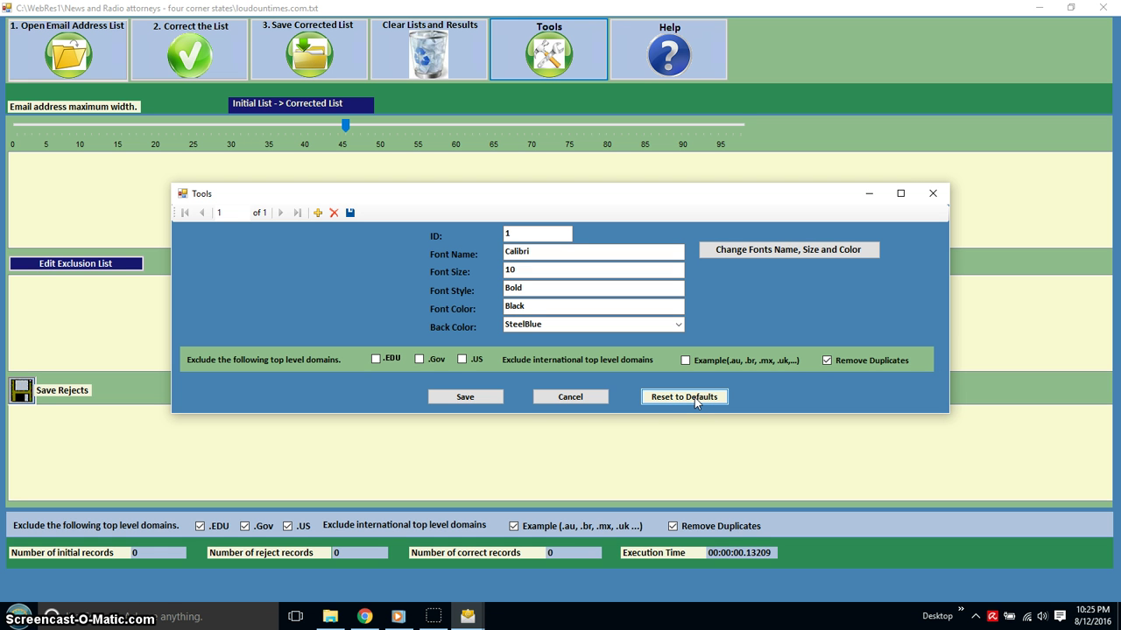
pyautogui.click(697, 401)
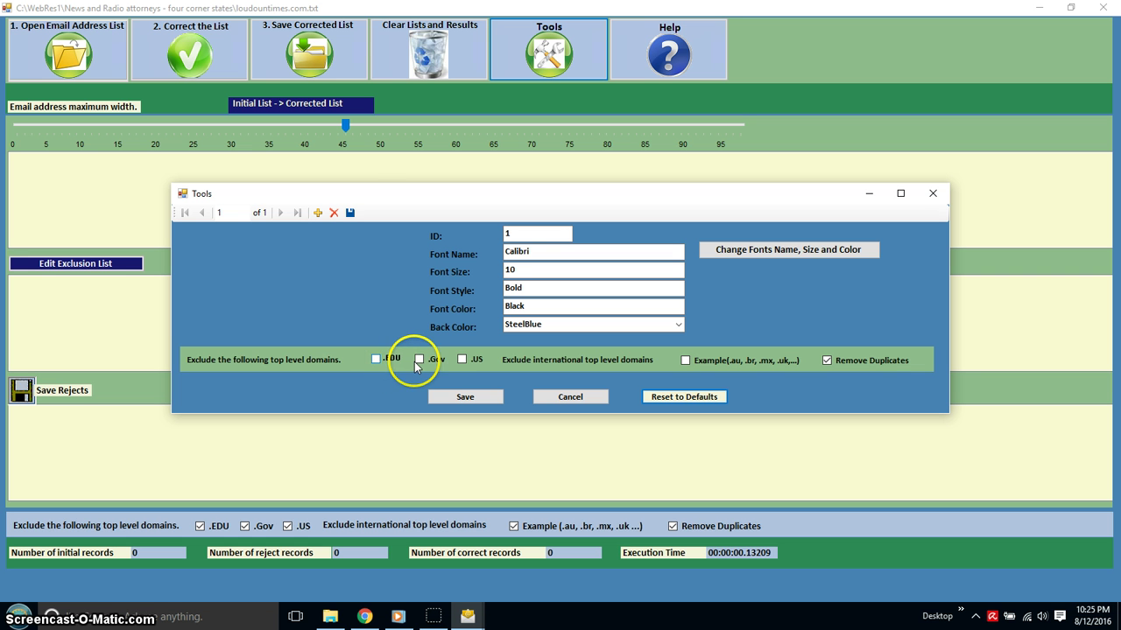
pyautogui.click(378, 360)
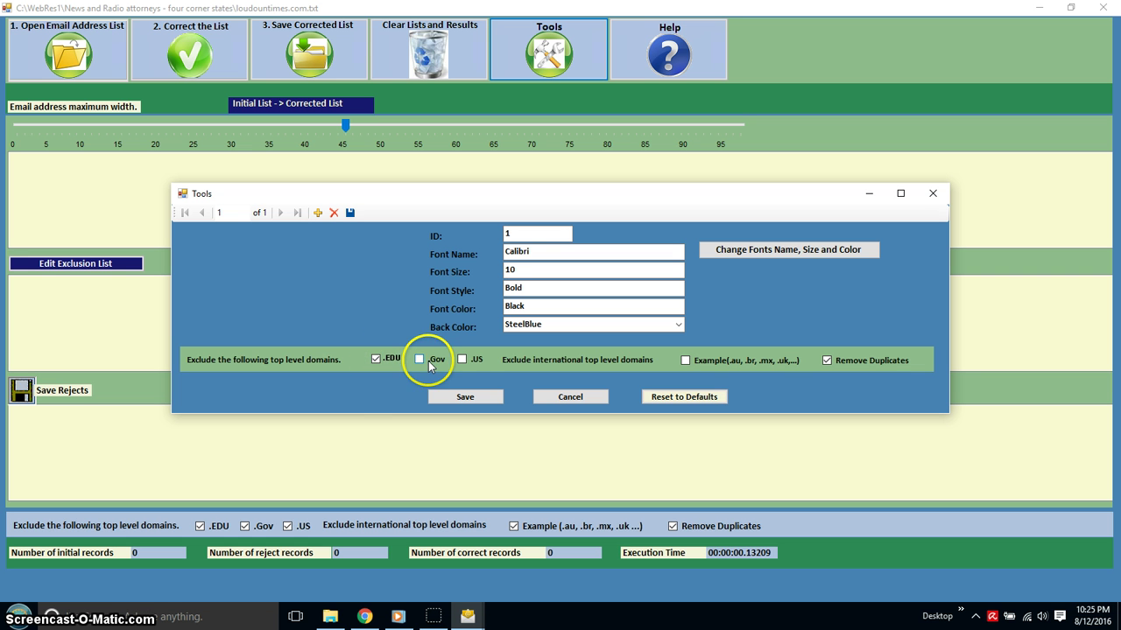
pyautogui.click(422, 360)
pyautogui.click(463, 362)
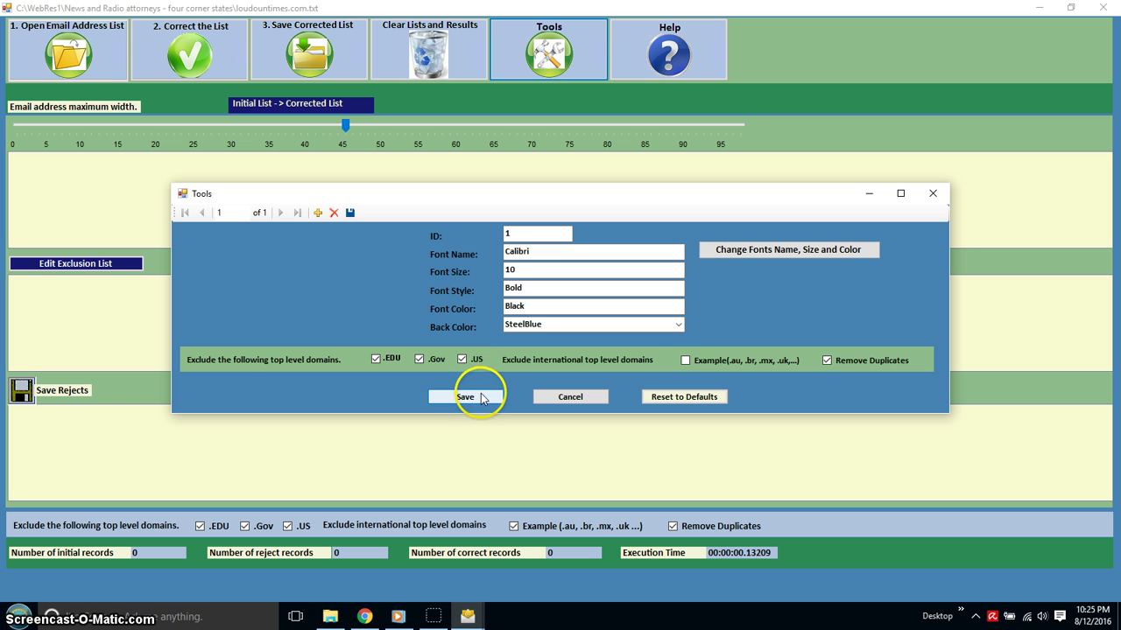
pyautogui.click(479, 403)
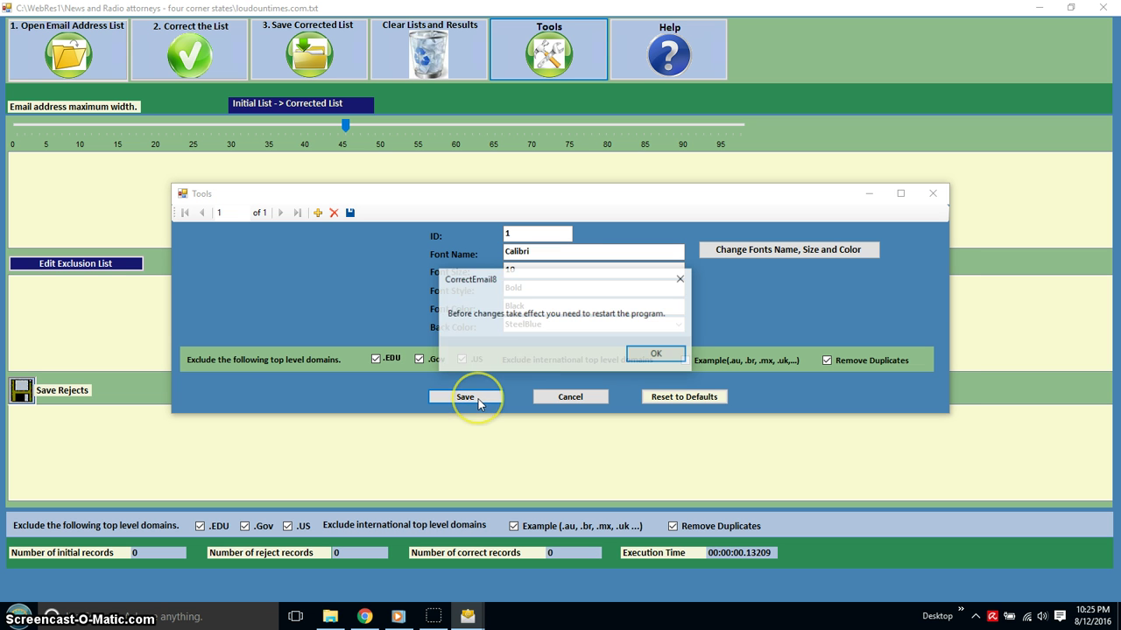
pyautogui.click(652, 359)
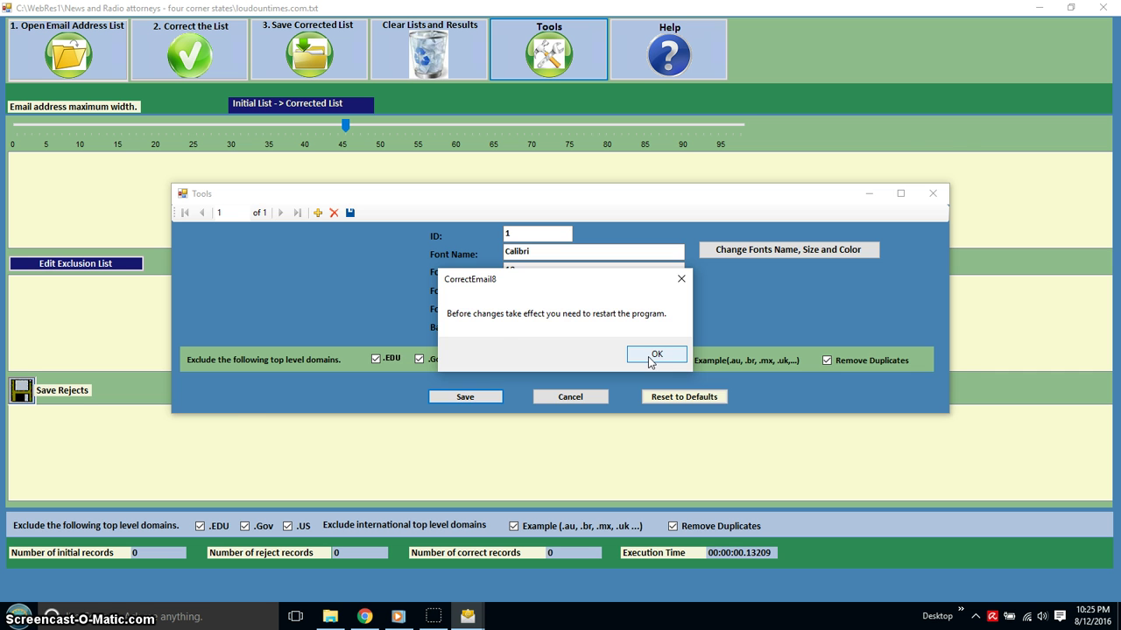
pyautogui.click(652, 357)
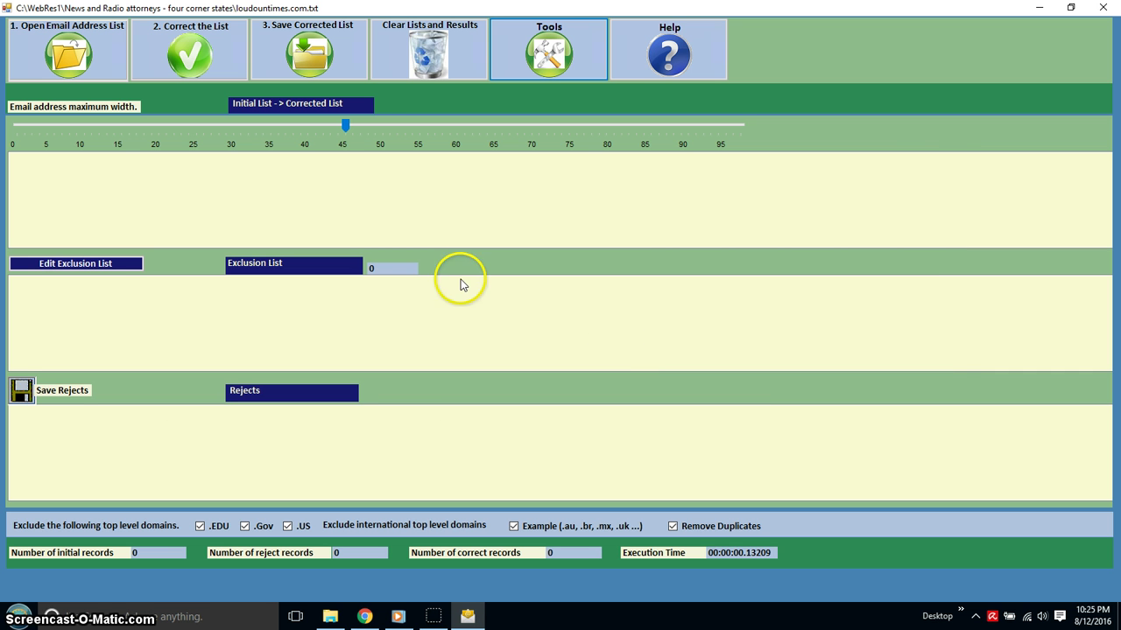
# Reduce the email address maximum width to about 44.
pyautogui.click(347, 130)
pyautogui.moveTo(345, 130)
pyautogui.mouseDown()
pyautogui.moveTo(246, 128)
pyautogui.moveTo(340, 132)
pyautogui.mouseUp()
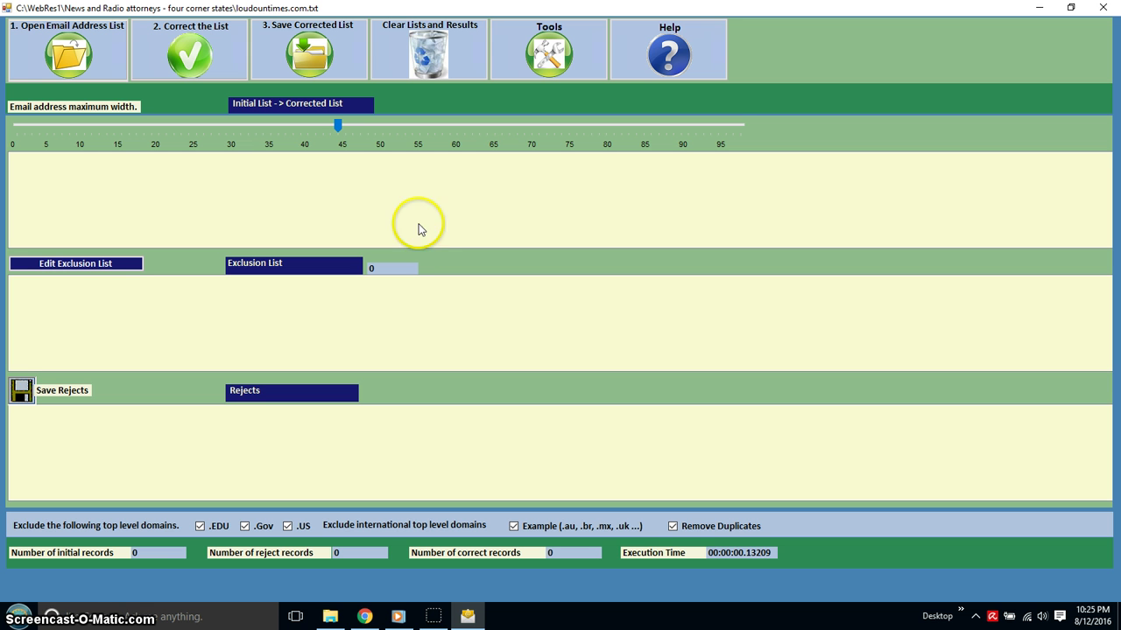
# Open the program's help text to read the usage instructions, and return to the main window.
pyautogui.click(652, 57)
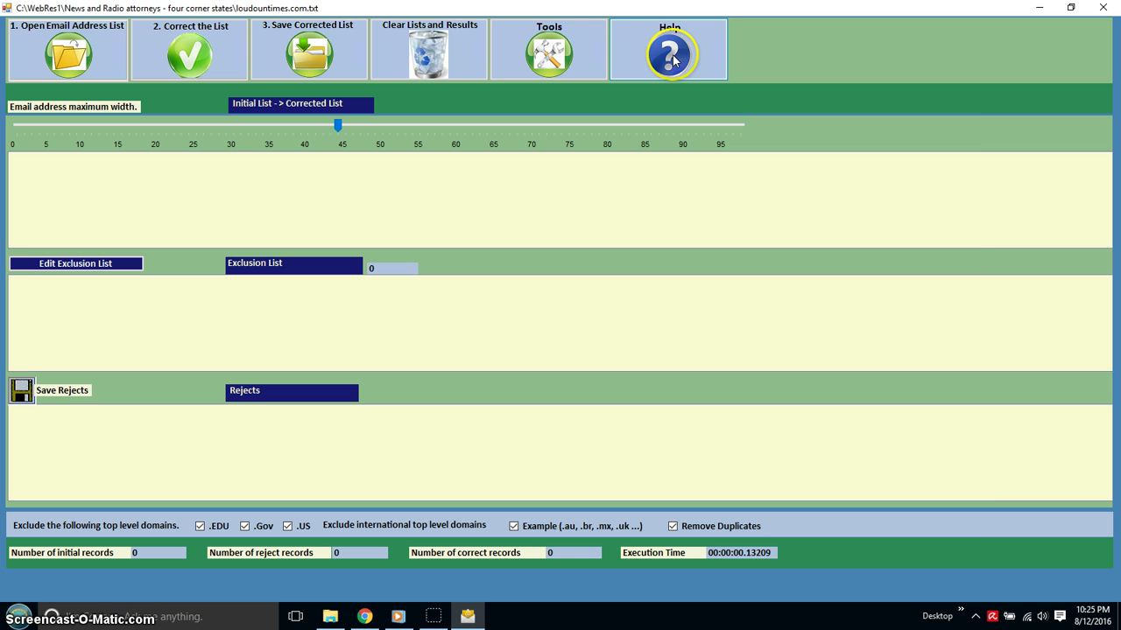
pyautogui.click(672, 55)
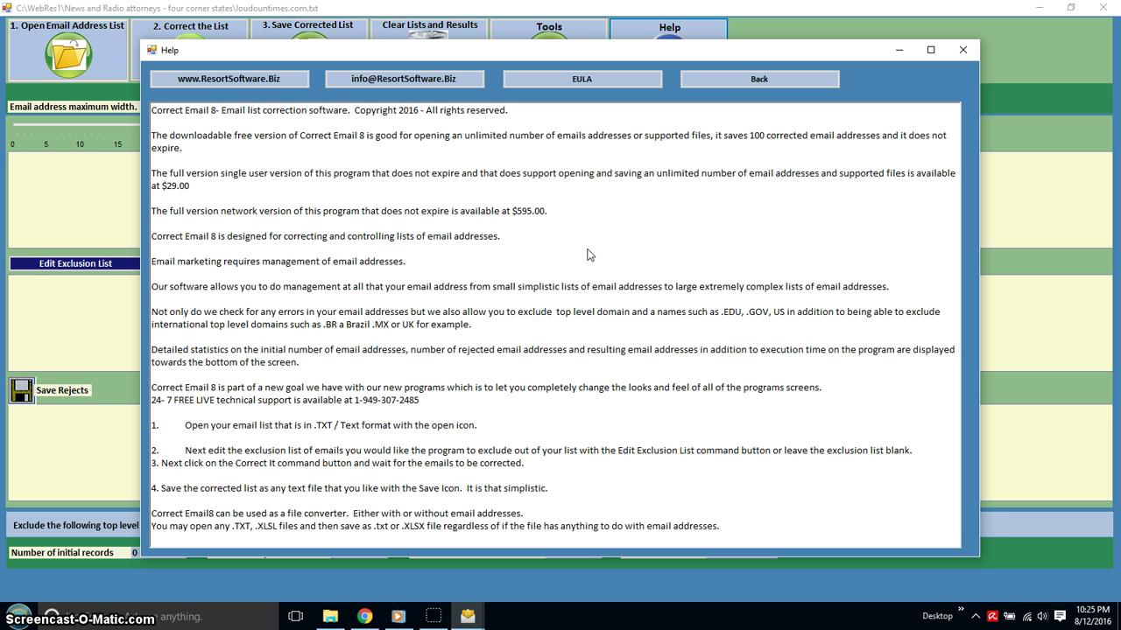
pyautogui.click(742, 78)
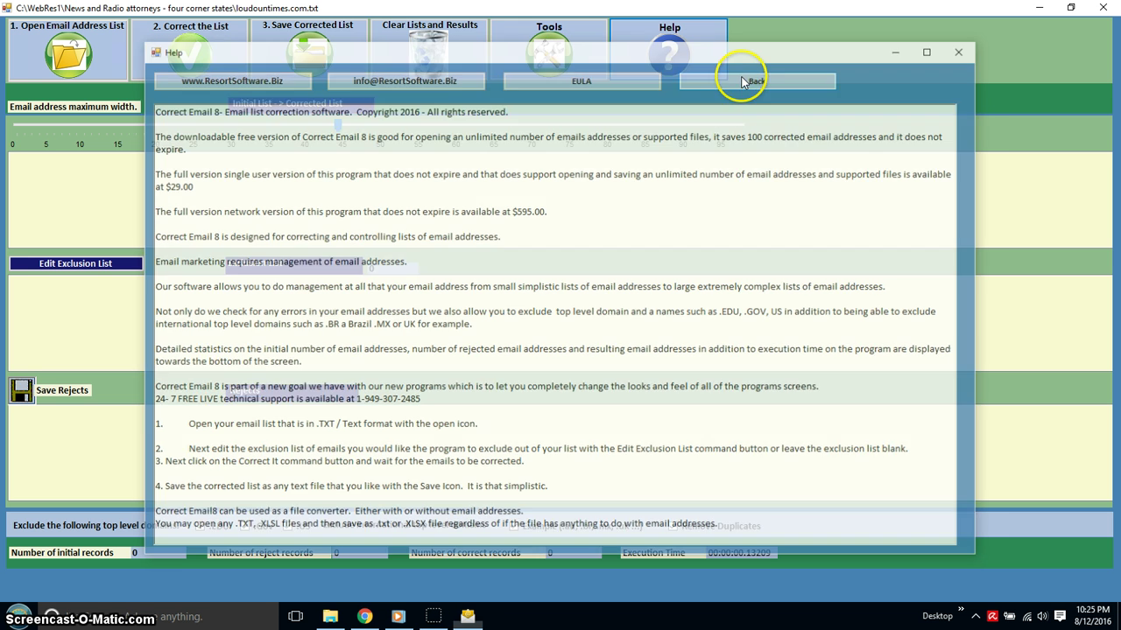